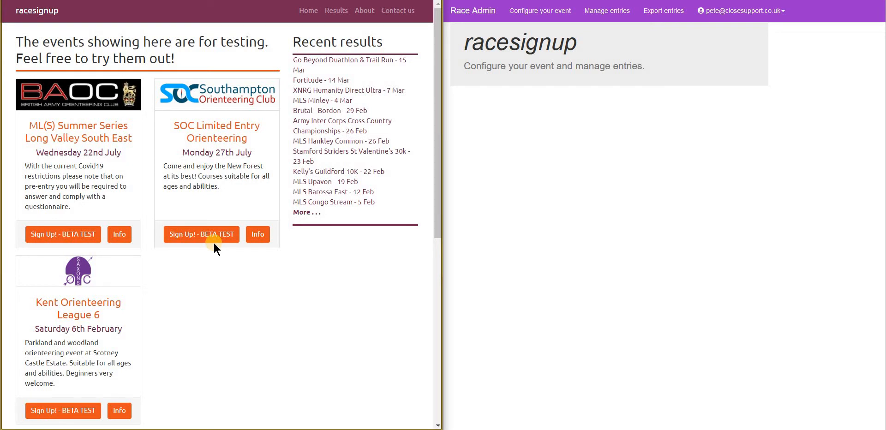
Open the Info page of the SOC Limited Entry Orienteering event card.
{"action": "left_click", "coordinate": [262, 235]}
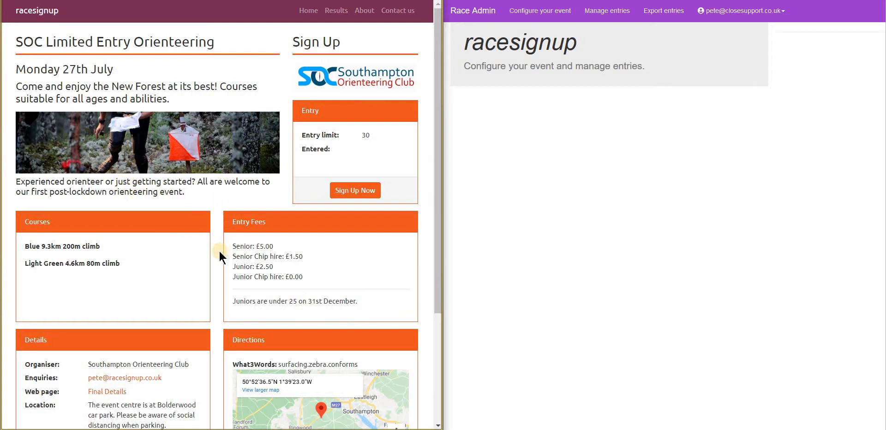
{"action": "scroll", "coordinate": [219, 251], "scroll_direction": "down", "scroll_amount": 3}
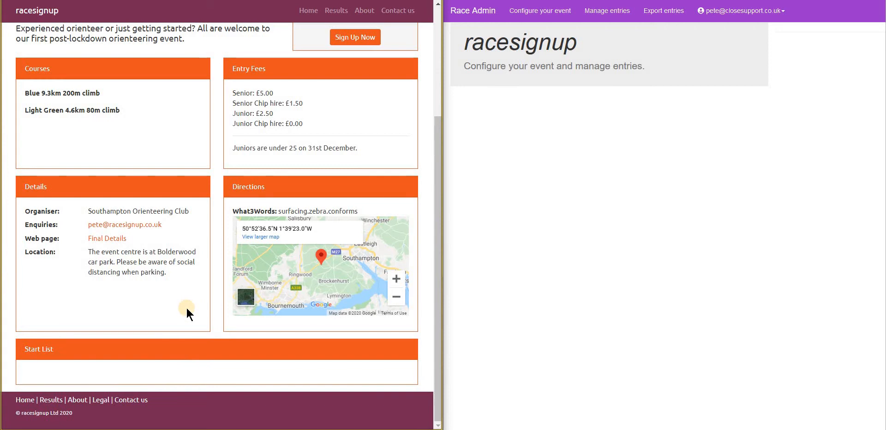
{"action": "scroll", "coordinate": [187, 307], "scroll_direction": "up", "scroll_amount": 2}
{"action": "scroll", "coordinate": [186, 308], "scroll_direction": "up", "scroll_amount": 4}
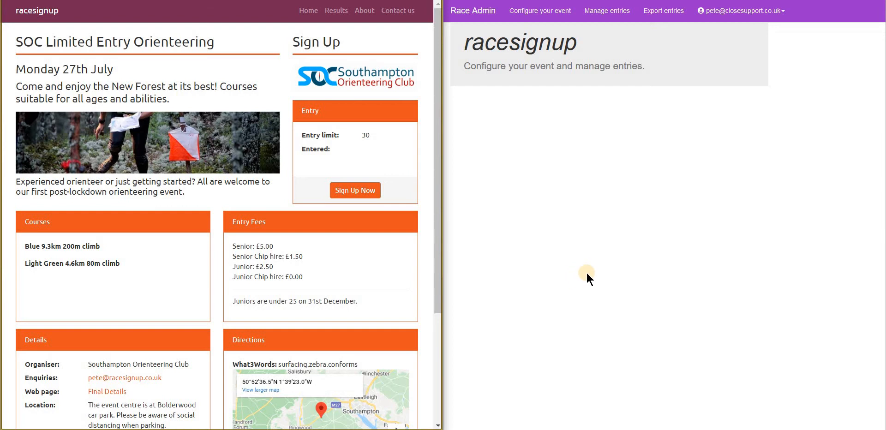
Begin the event sign-up and sign in with the saved account email and password.
{"action": "left_click", "coordinate": [355, 191]}
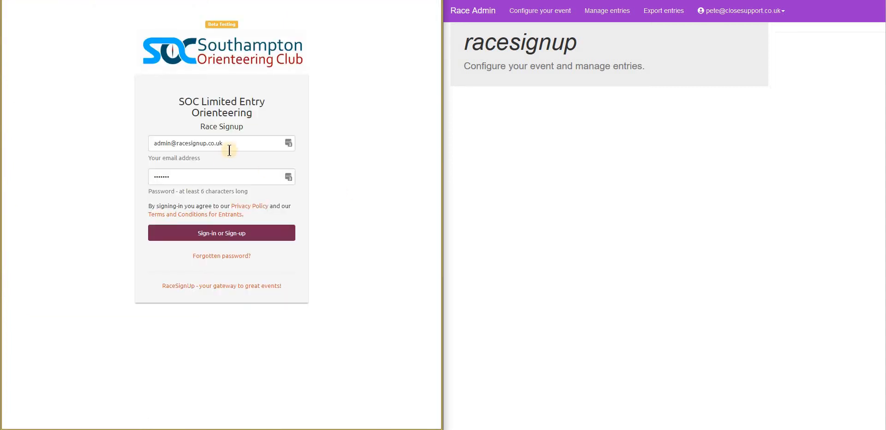
{"action": "left_click", "coordinate": [231, 145]}
{"action": "left_click", "coordinate": [236, 142]}
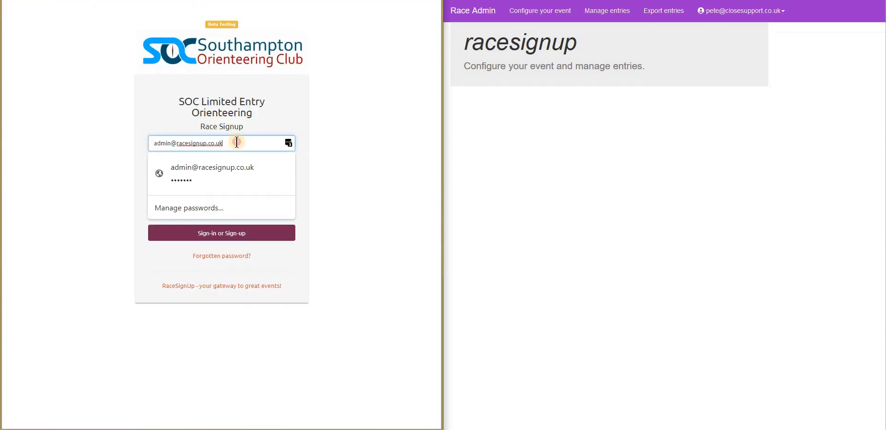
{"action": "left_click", "coordinate": [229, 167]}
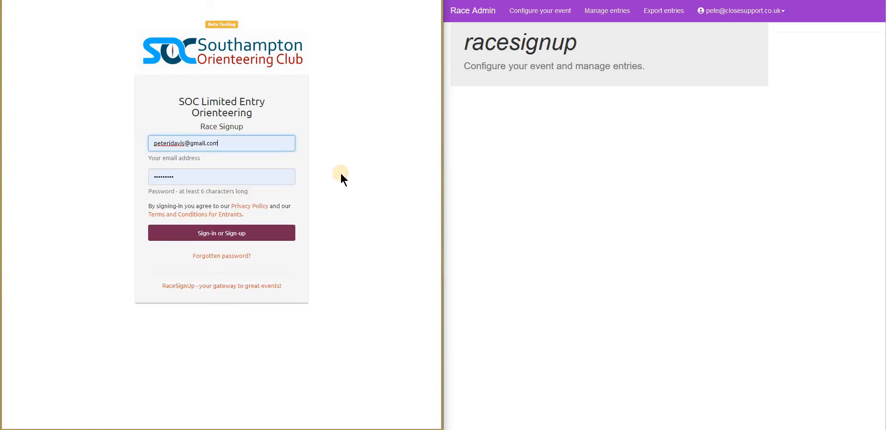
{"action": "left_click", "coordinate": [230, 237]}
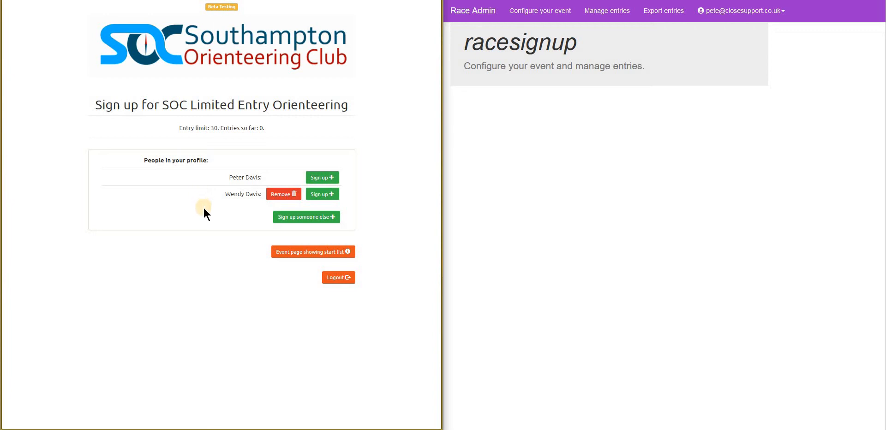
Enter the first profile member on the Blue course at a 10:00:00 start, past the COVID-19 notice.
{"action": "left_click", "coordinate": [322, 178]}
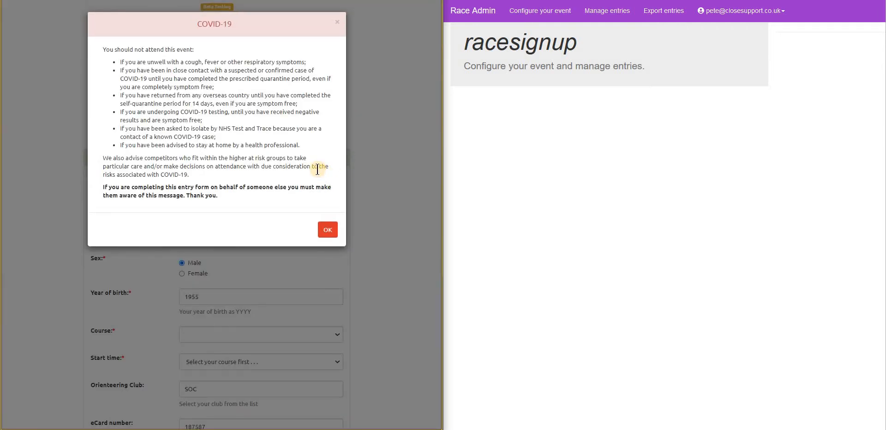
{"action": "left_click", "coordinate": [329, 229]}
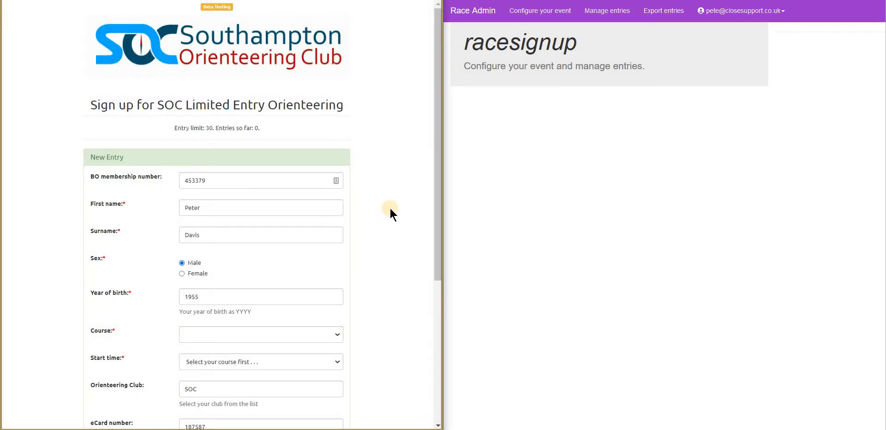
{"action": "scroll", "coordinate": [392, 207], "scroll_direction": "down", "scroll_amount": 3}
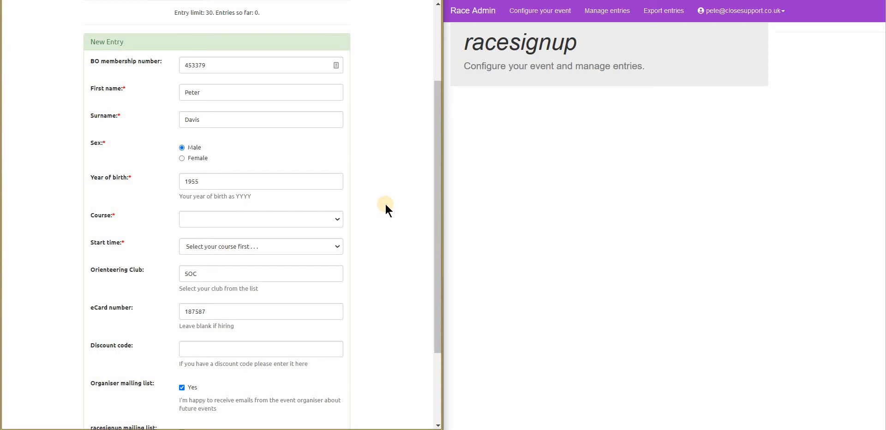
{"action": "scroll", "coordinate": [386, 206], "scroll_direction": "down", "scroll_amount": 2}
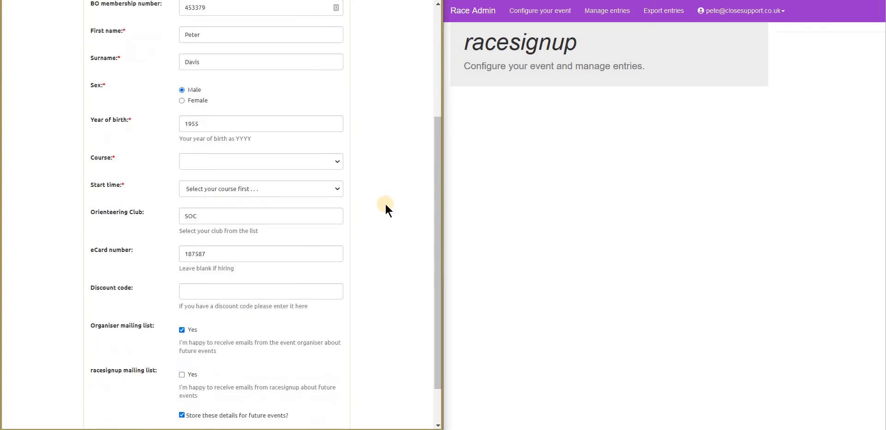
{"action": "left_click", "coordinate": [295, 164]}
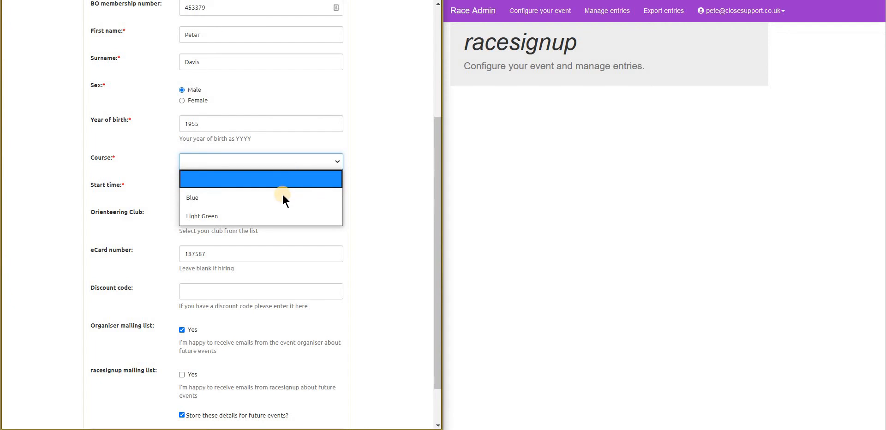
{"action": "left_click", "coordinate": [282, 198]}
{"action": "left_click", "coordinate": [277, 188]}
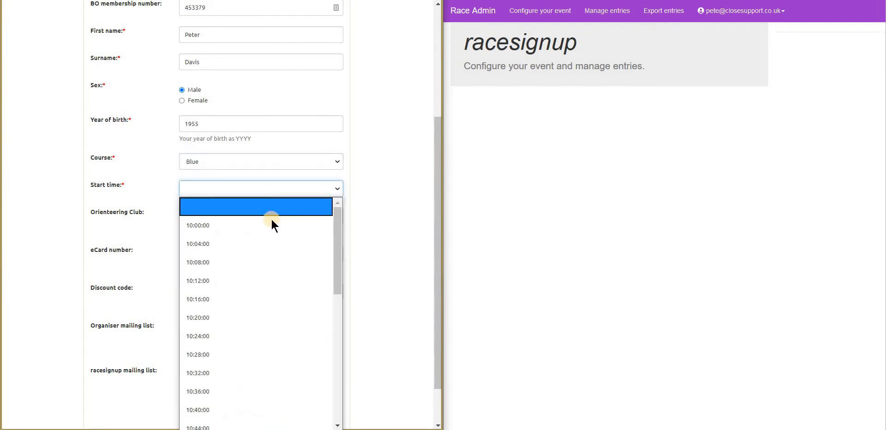
{"action": "left_click", "coordinate": [270, 225]}
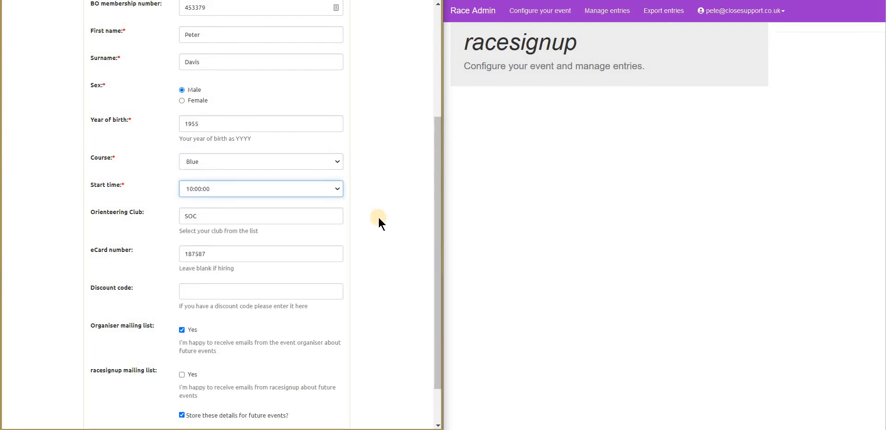
{"action": "scroll", "coordinate": [378, 219], "scroll_direction": "down", "scroll_amount": 1}
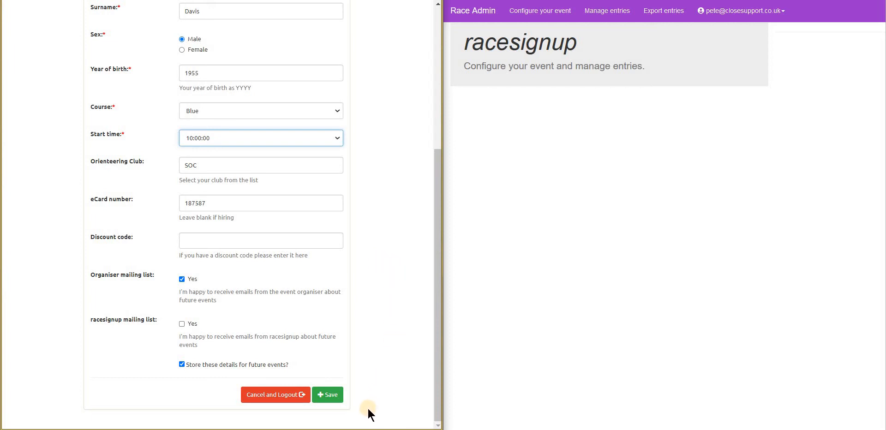
Save the Blue entry, agree to the Terms and Conditions, and check out for £5.00.
{"action": "left_click", "coordinate": [331, 396]}
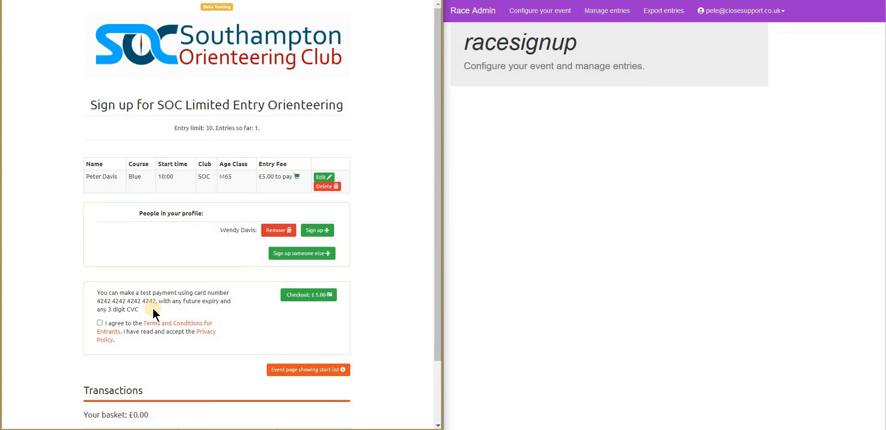
{"action": "left_click", "coordinate": [100, 323]}
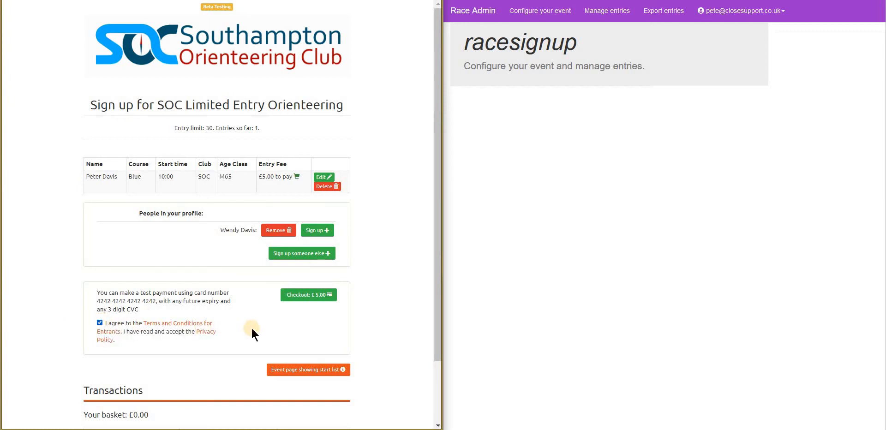
{"action": "left_click", "coordinate": [293, 297]}
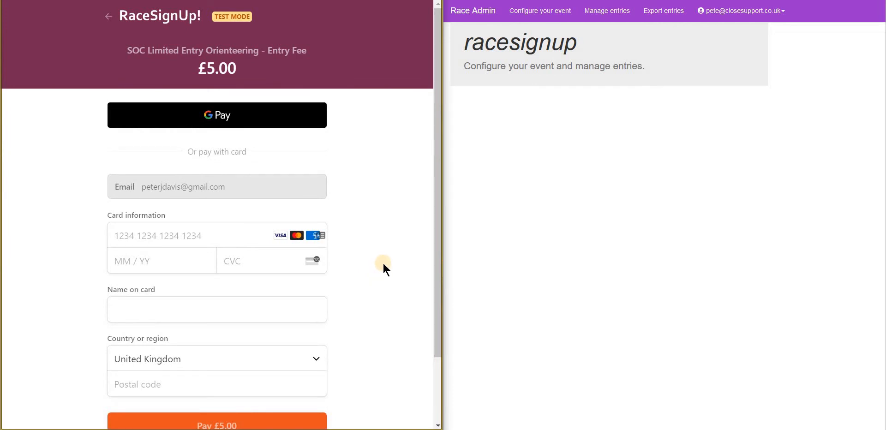
Pay £5.00 using the Stripe test card, expiry 10/20 and CVC 123.
{"action": "left_click", "coordinate": [121, 237]}
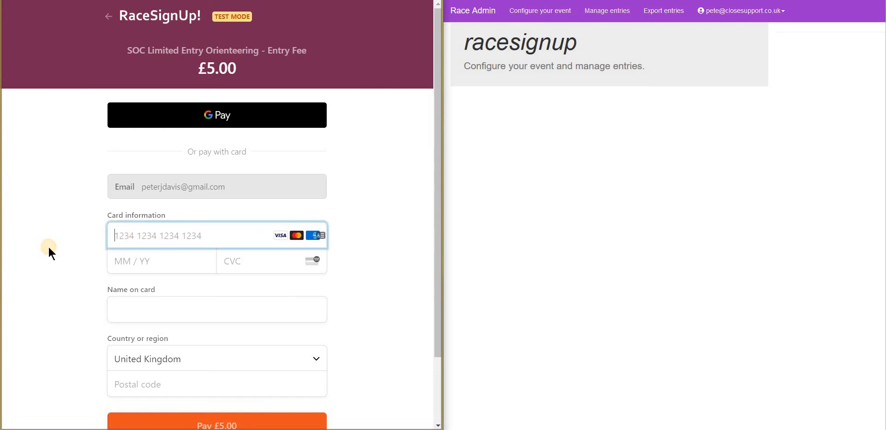
{"action": "type", "text": "424"}
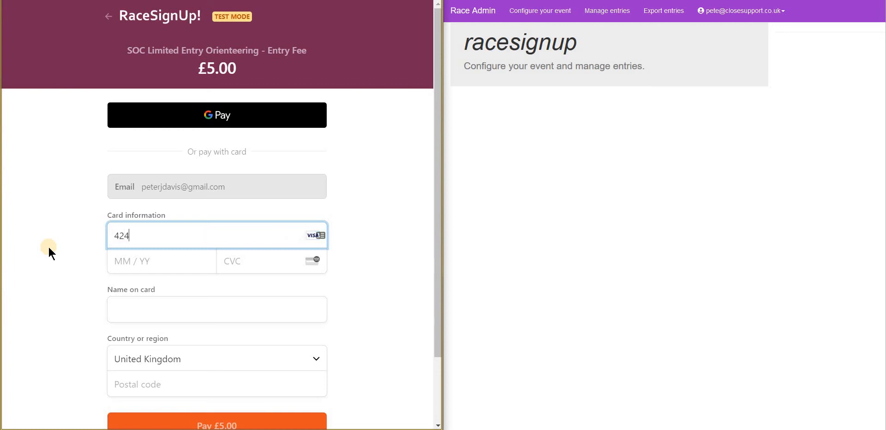
{"action": "type", "text": "2 4242 4242 4242 10 / "}
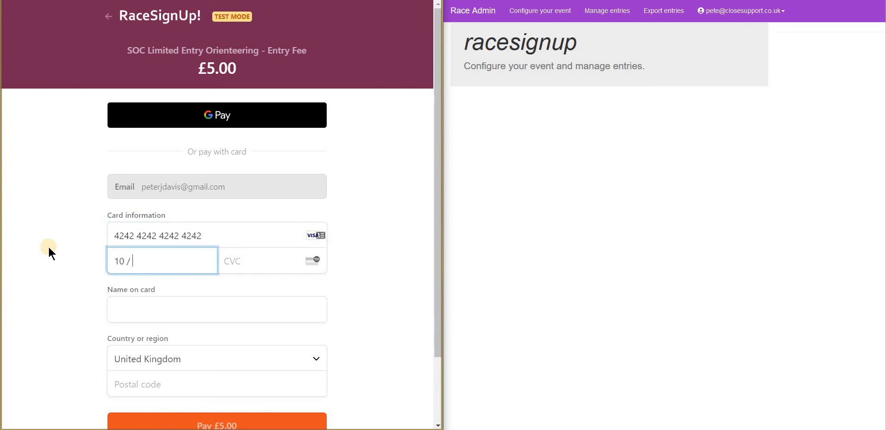
{"action": "type", "text": "20 123"}
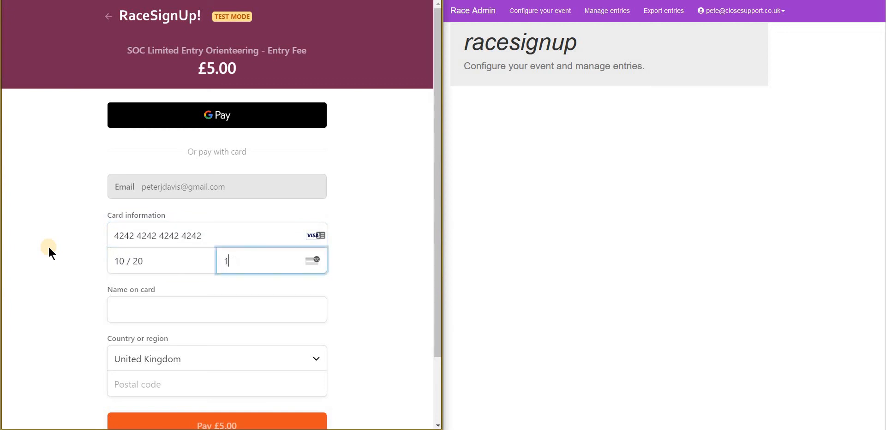
{"action": "key", "text": "Tab"}
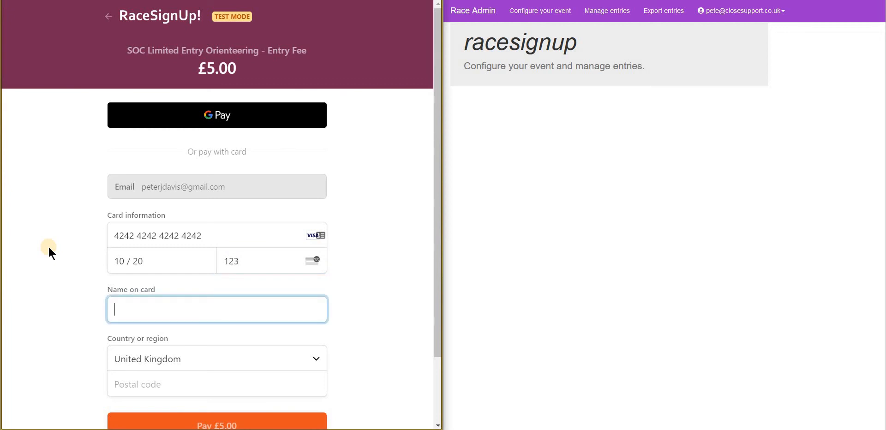
{"action": "type", "text": "P"}
{"action": "key", "text": "Tab"}
{"action": "key", "text": "Tab"}
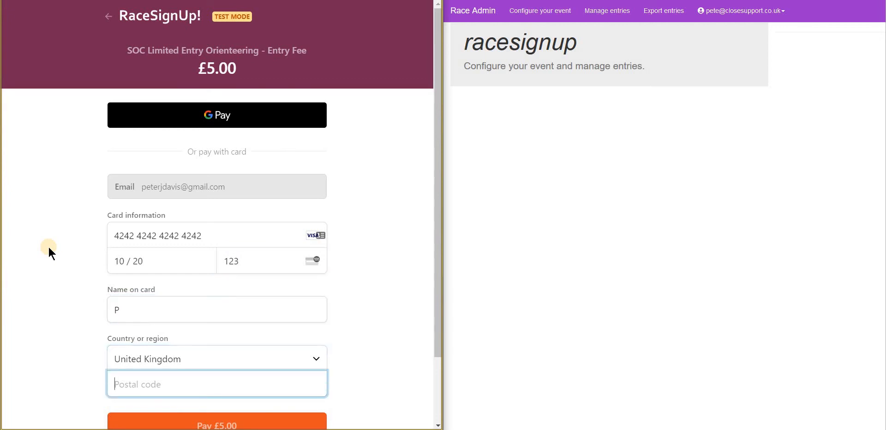
{"action": "type", "text": "S"}
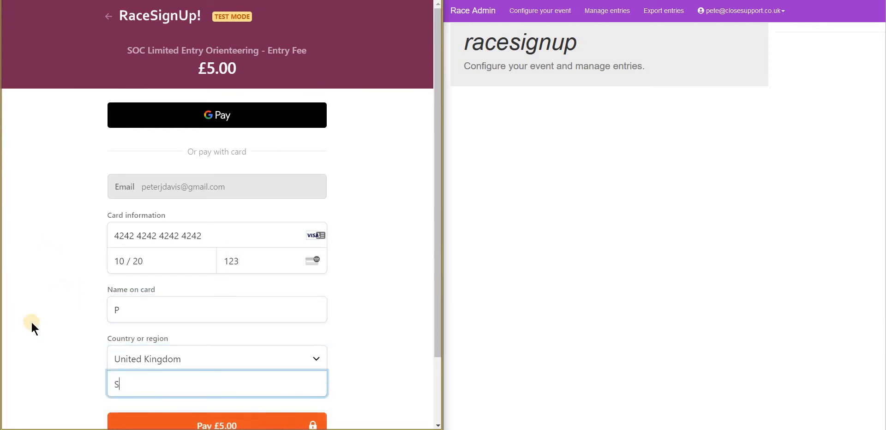
{"action": "scroll", "coordinate": [31, 321], "scroll_direction": "down", "scroll_amount": 2}
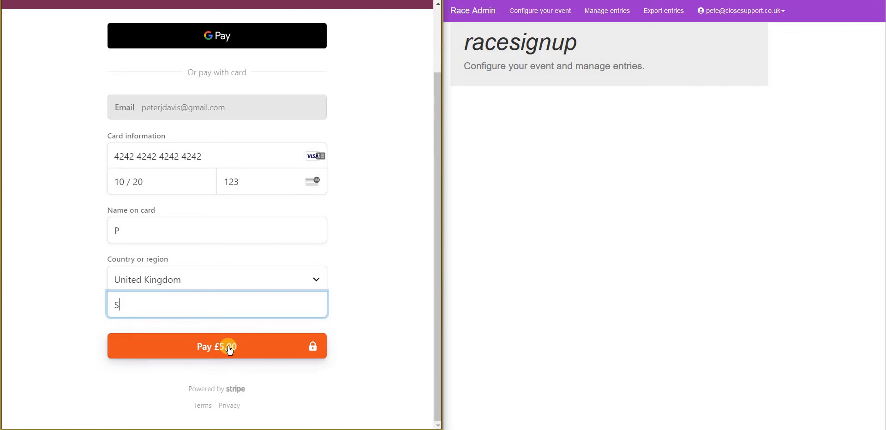
{"action": "left_click", "coordinate": [228, 349]}
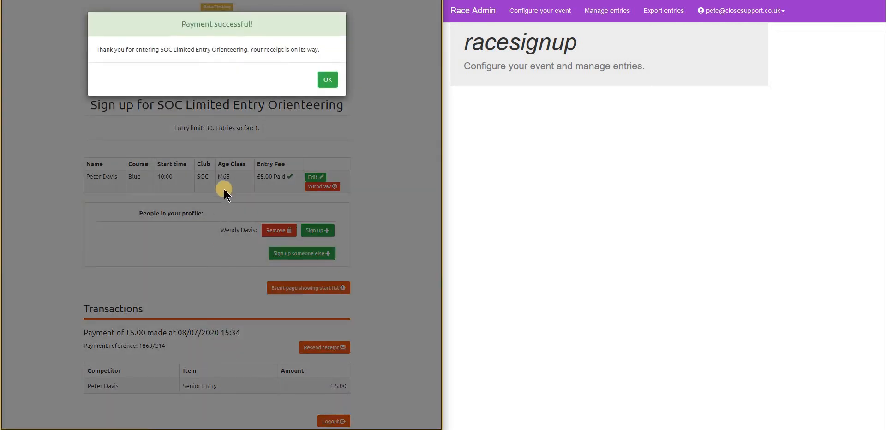
Dismiss the Payment successful message and scroll down the event page.
{"action": "left_click", "coordinate": [328, 81]}
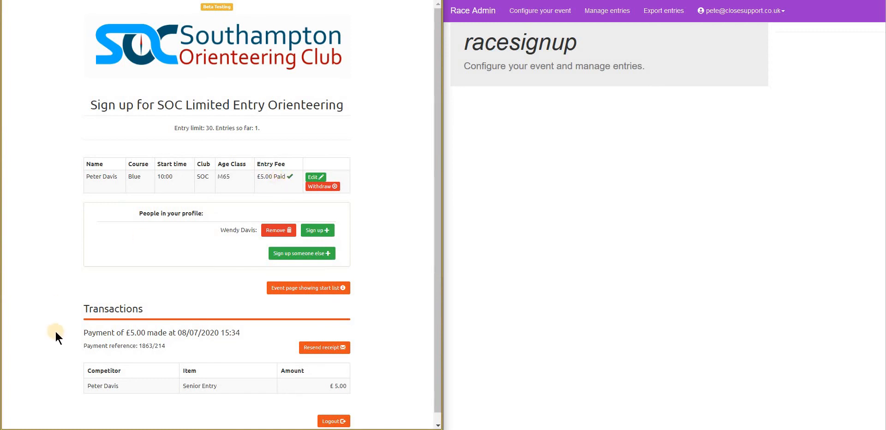
{"action": "scroll", "coordinate": [179, 363], "scroll_direction": "down", "scroll_amount": 1}
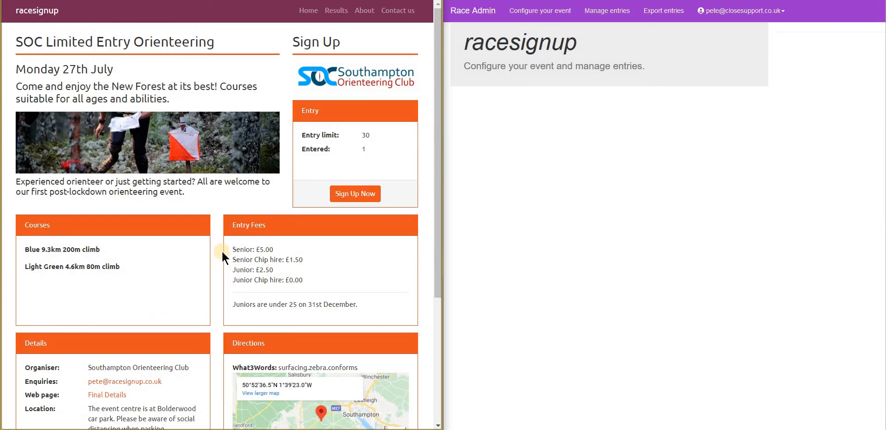
{"action": "scroll", "coordinate": [222, 252], "scroll_direction": "down", "scroll_amount": 5}
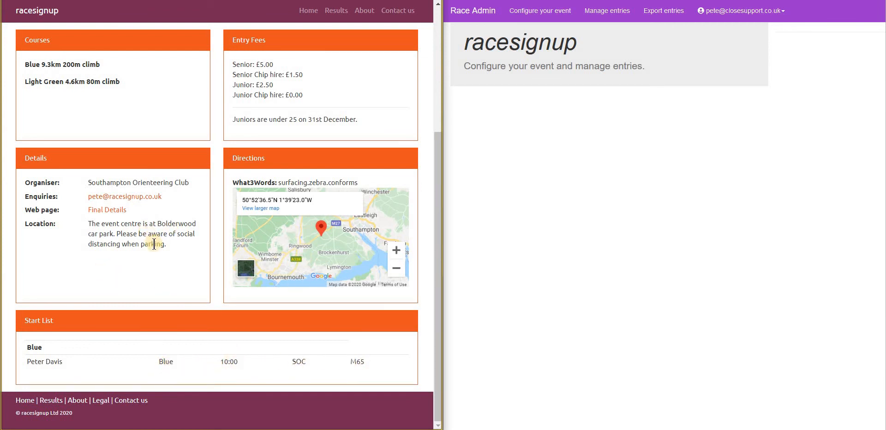
{"action": "scroll", "coordinate": [154, 245], "scroll_direction": "up", "scroll_amount": 4}
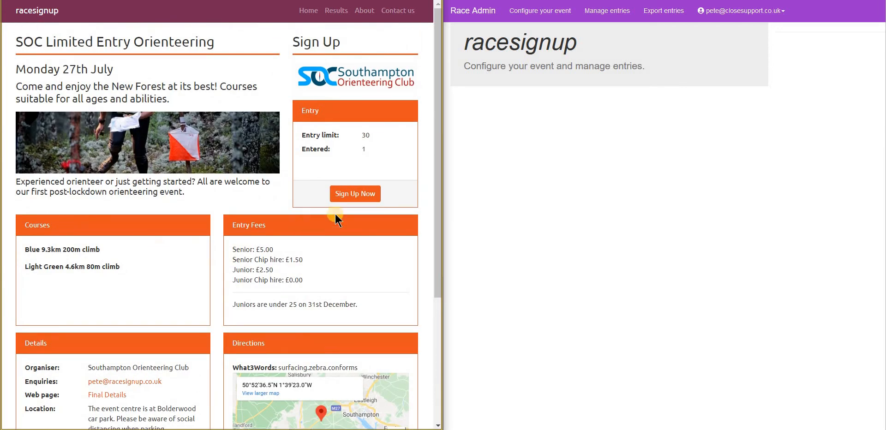
Open the existing Blue-course entry for editing and scroll through the Edit Entry form.
{"action": "left_click", "coordinate": [359, 196]}
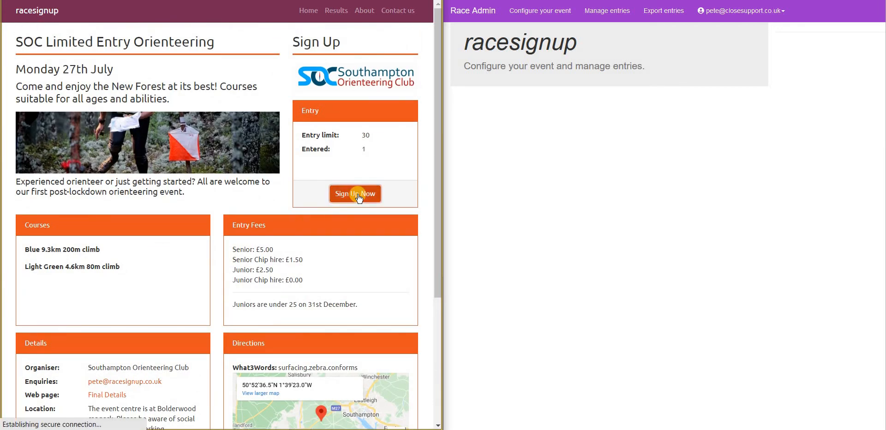
{"action": "left_click", "coordinate": [320, 179]}
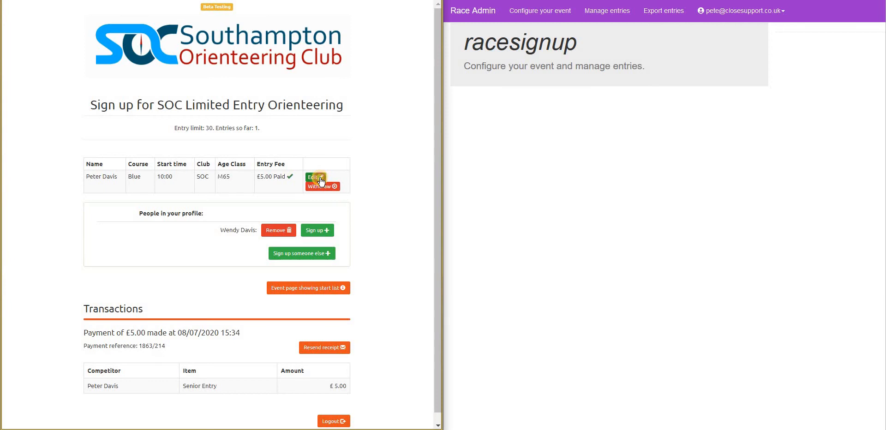
{"action": "scroll", "coordinate": [366, 191], "scroll_direction": "down", "scroll_amount": 1}
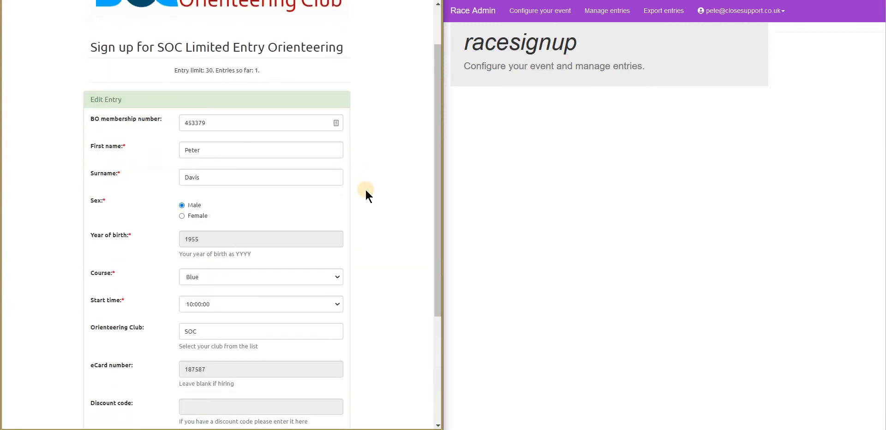
{"action": "scroll", "coordinate": [129, 161], "scroll_direction": "down", "scroll_amount": 1}
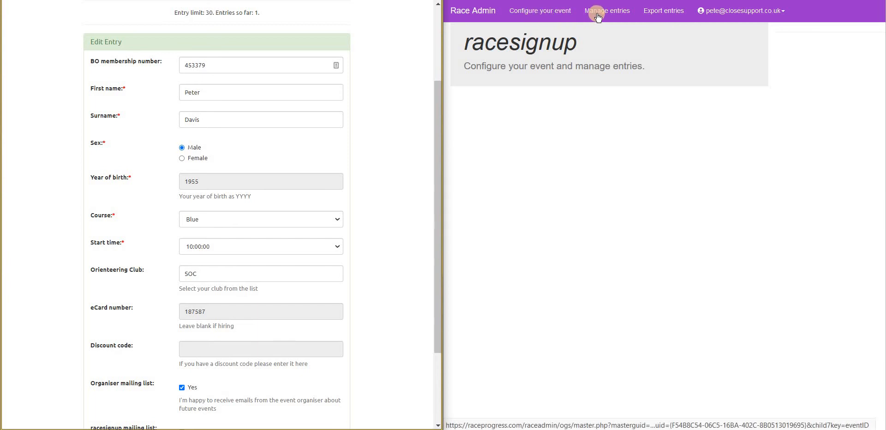
Switch to Race Admin and bring up the list of events to configure.
{"action": "left_click", "coordinate": [702, 17]}
{"action": "left_click", "coordinate": [521, 21]}
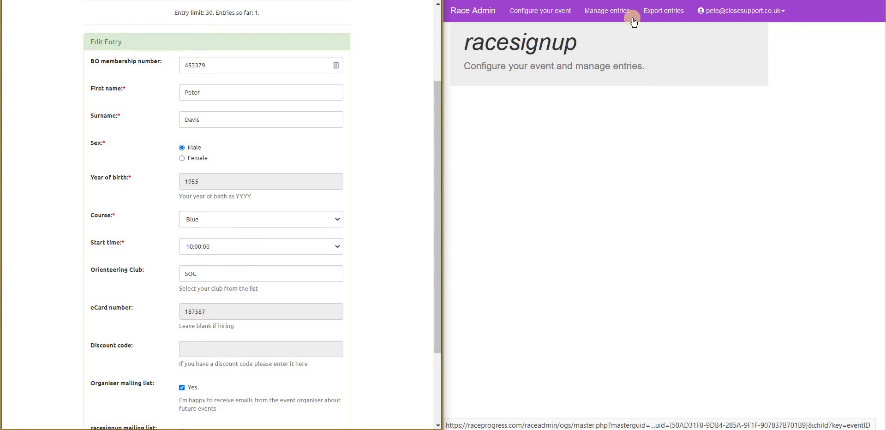
{"action": "left_click", "coordinate": [541, 13]}
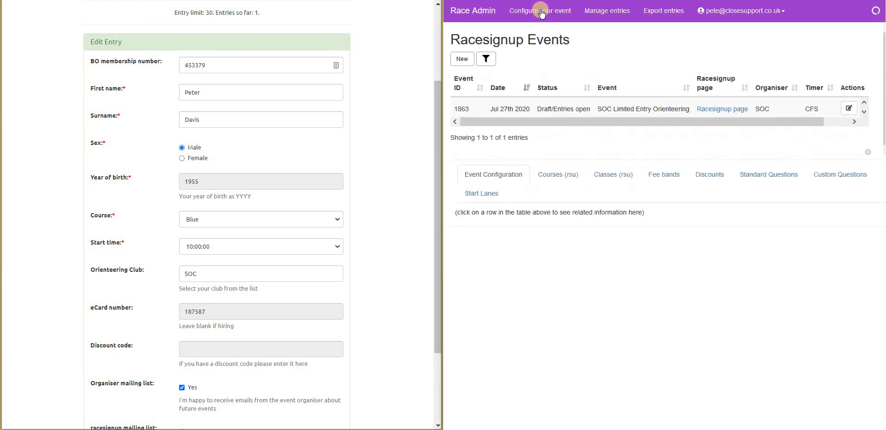
Load event 1863's configuration and collapse the events table.
{"action": "left_click", "coordinate": [564, 111]}
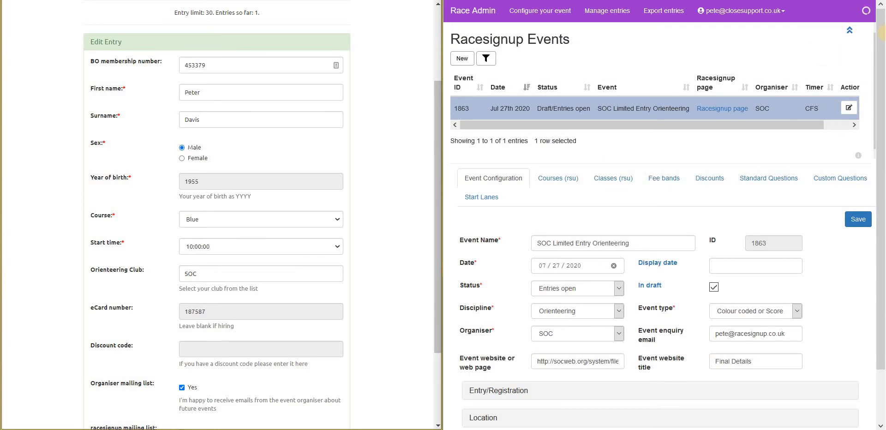
{"action": "left_click", "coordinate": [848, 29]}
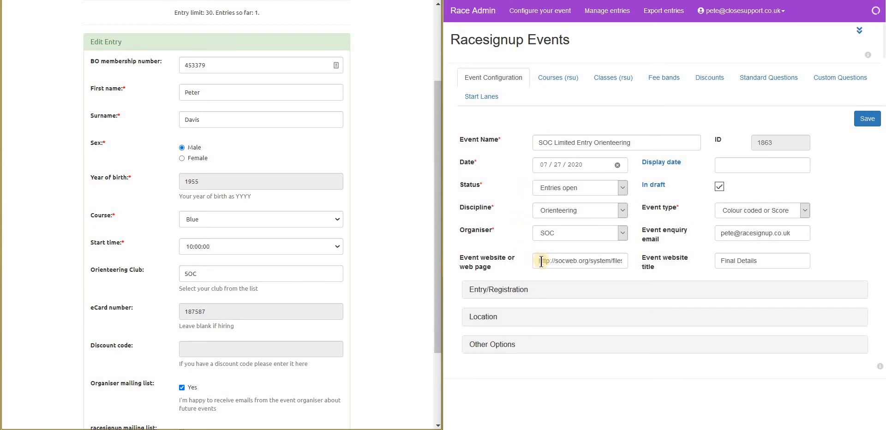
Expand Entry/Registration to review the 30-entry limit and 5 entries per entrant.
{"action": "left_click", "coordinate": [507, 294]}
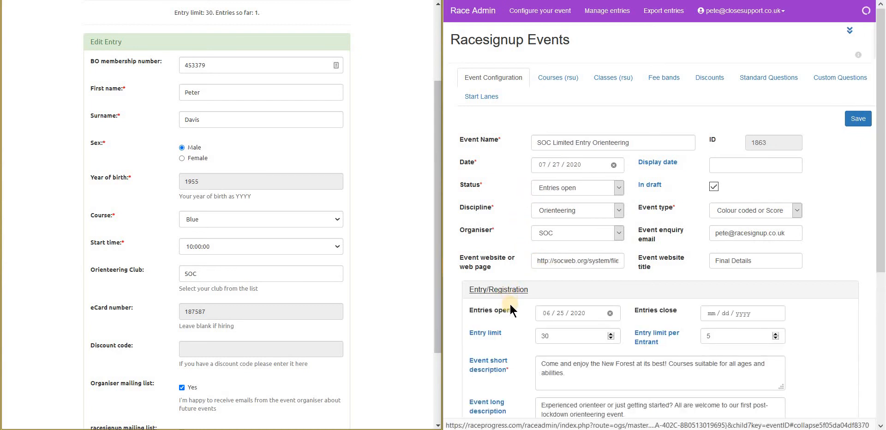
{"action": "scroll", "coordinate": [505, 311], "scroll_direction": "down", "scroll_amount": 3}
{"action": "scroll", "coordinate": [506, 314], "scroll_direction": "down", "scroll_amount": 3}
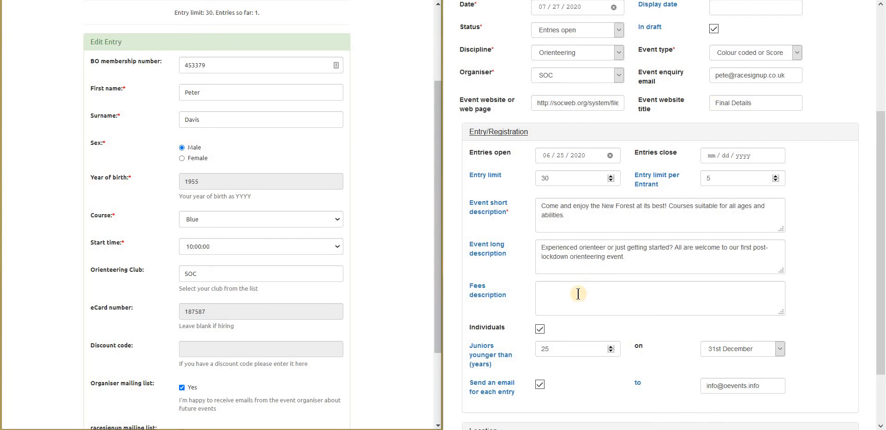
{"action": "scroll", "coordinate": [578, 292], "scroll_direction": "down", "scroll_amount": 2}
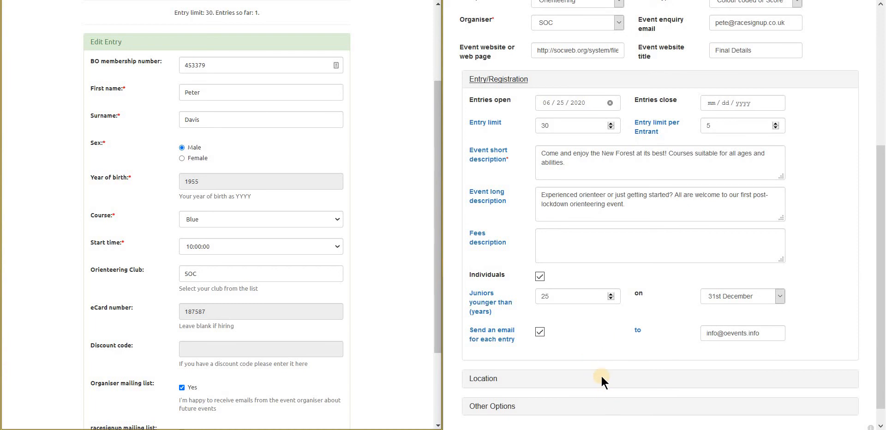
{"action": "scroll", "coordinate": [605, 344], "scroll_direction": "up", "scroll_amount": 5}
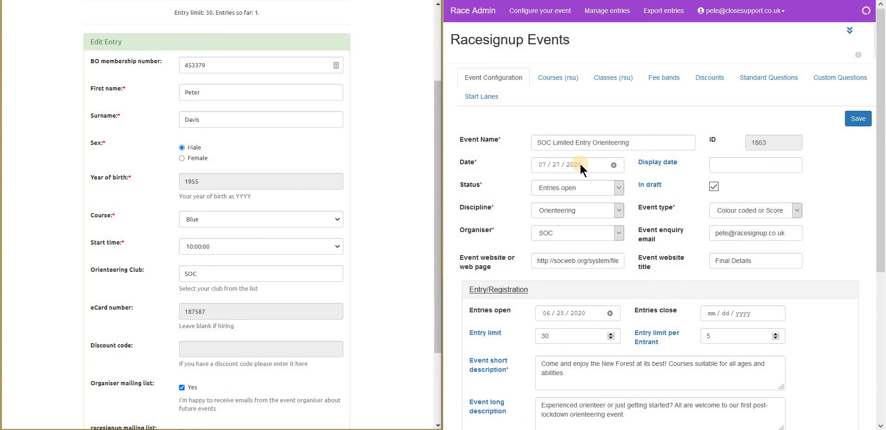
Step through the Courses (rsu), Fee bands and Discounts tabs, ending on the 50% Helper discount.
{"action": "left_click", "coordinate": [561, 82]}
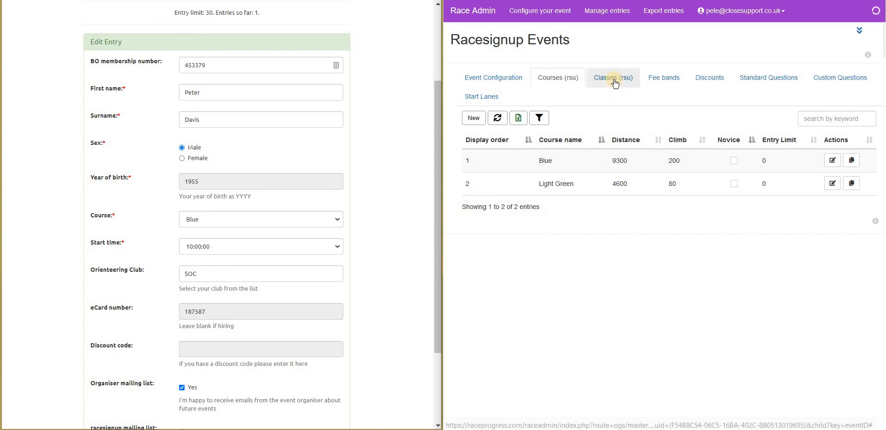
{"action": "left_click", "coordinate": [655, 78]}
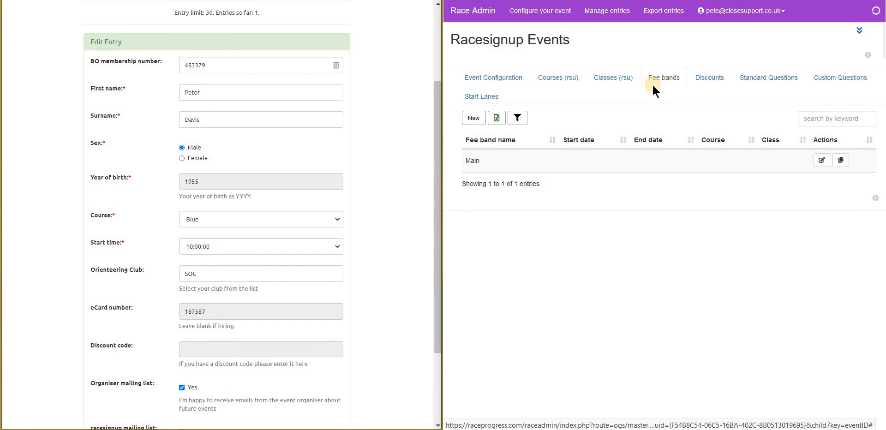
{"action": "left_click", "coordinate": [710, 79]}
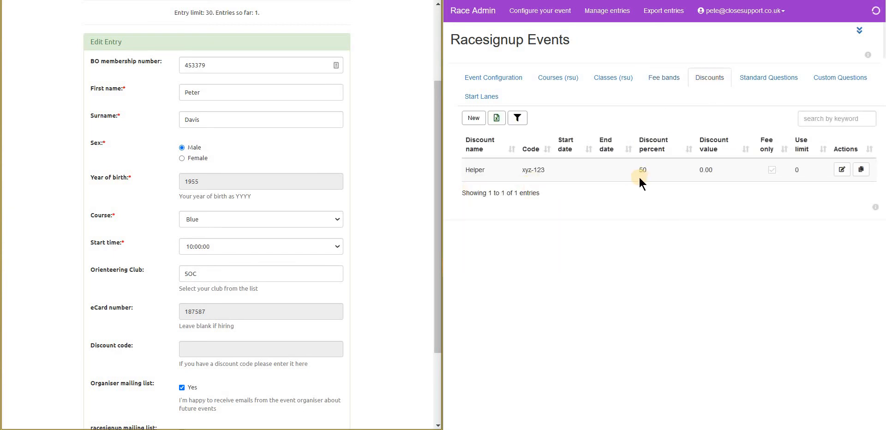
Show the Standard Questions table, with Course at display order 120, included, required and editable after payment.
{"action": "left_click", "coordinate": [755, 82]}
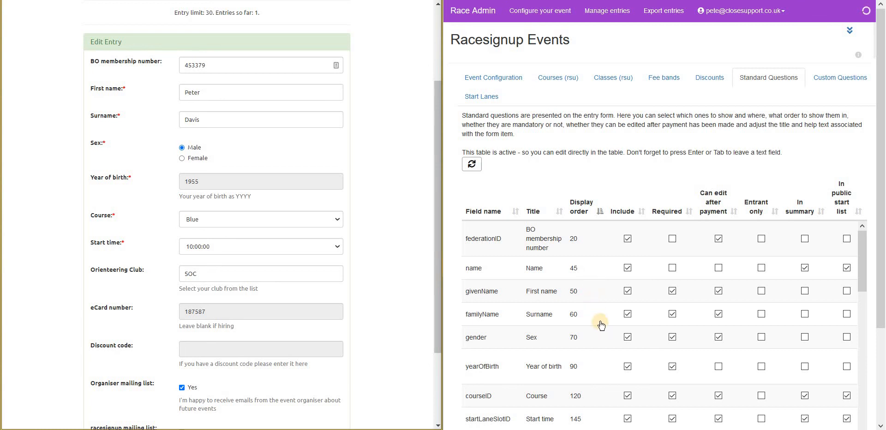
{"action": "scroll", "coordinate": [600, 324], "scroll_direction": "down", "scroll_amount": 1}
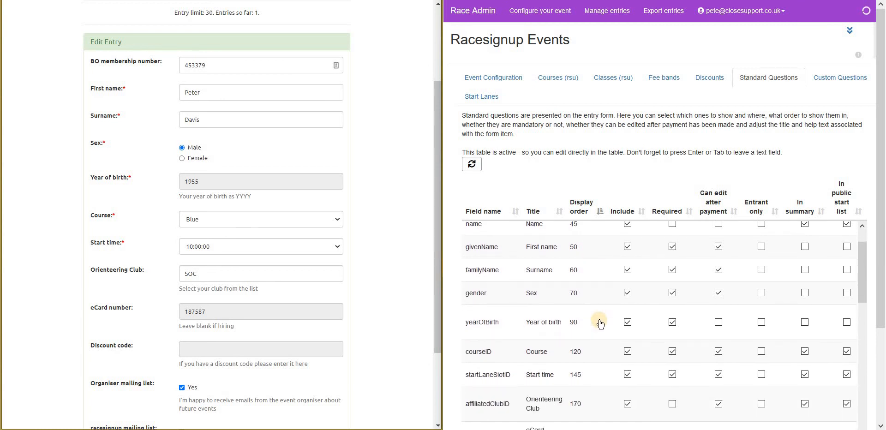
{"action": "scroll", "coordinate": [600, 324], "scroll_direction": "down", "scroll_amount": 1}
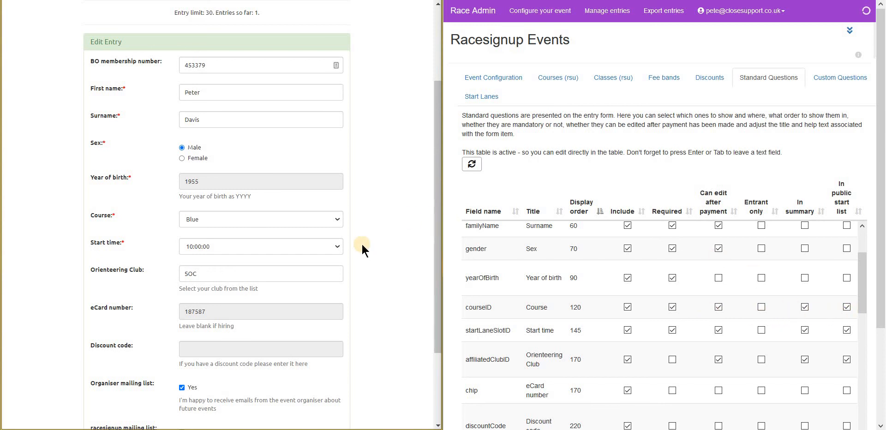
{"action": "scroll", "coordinate": [363, 247], "scroll_direction": "up", "scroll_amount": 3}
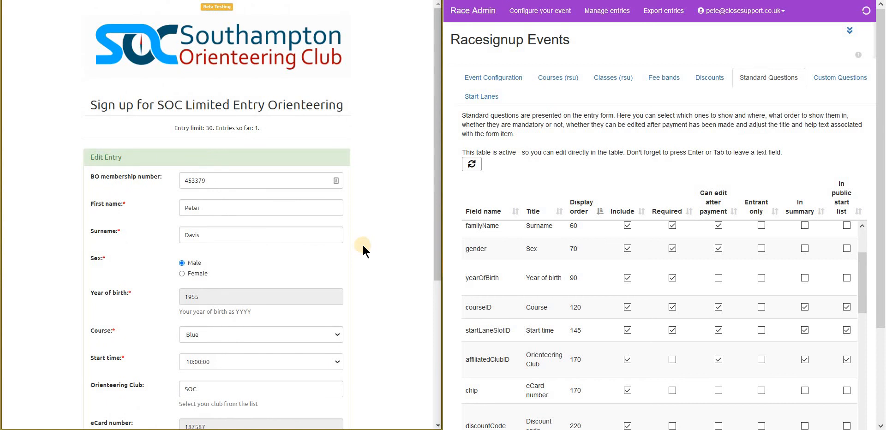
Discard the entry edit and view the SOC event page's start list showing the Blue entry.
{"action": "scroll", "coordinate": [361, 245], "scroll_direction": "down", "scroll_amount": 5}
{"action": "left_click", "coordinate": [282, 396]}
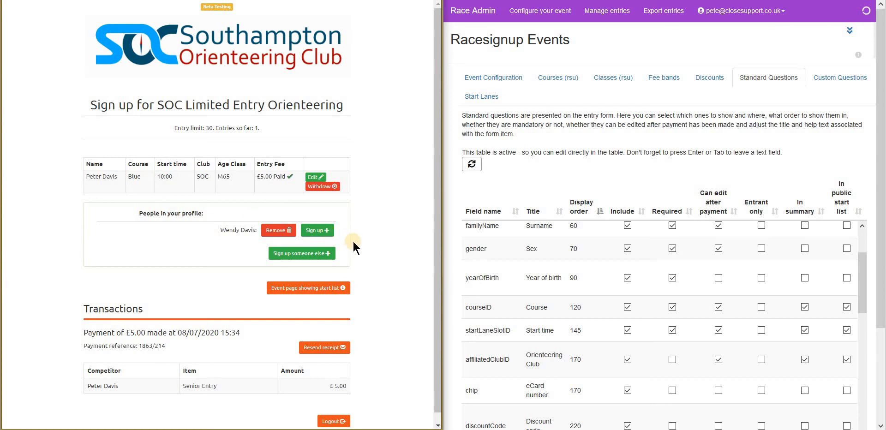
{"action": "left_click", "coordinate": [314, 289]}
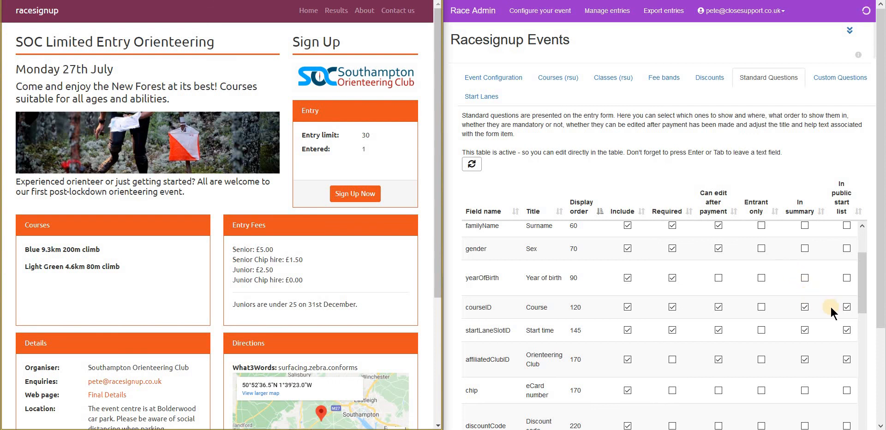
{"action": "scroll", "coordinate": [245, 261], "scroll_direction": "down", "scroll_amount": 4}
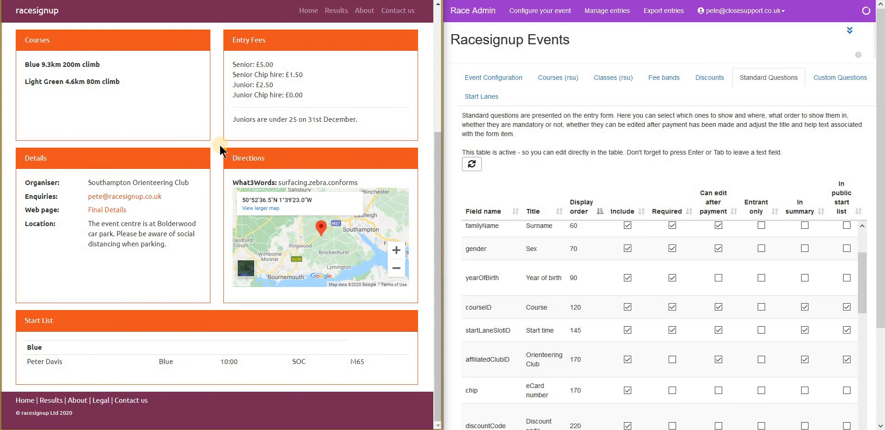
{"action": "scroll", "coordinate": [219, 144], "scroll_direction": "up", "scroll_amount": 4}
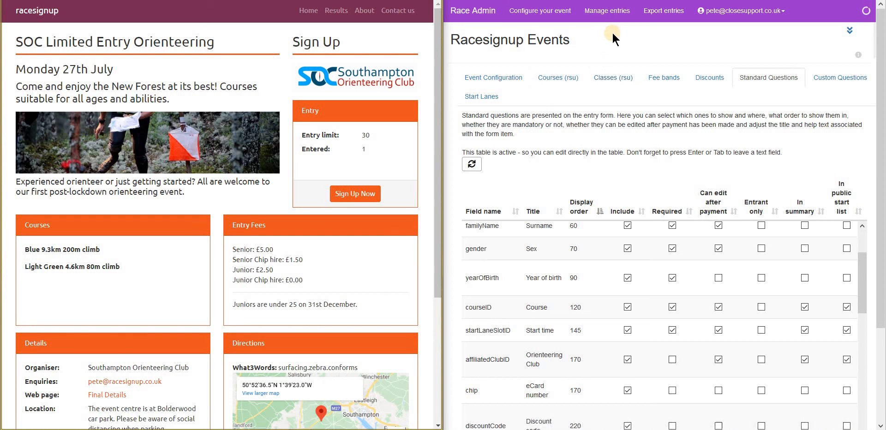
Open Manage entries and show the sign-up summary figures for SOC event 1863.
{"action": "left_click", "coordinate": [612, 15]}
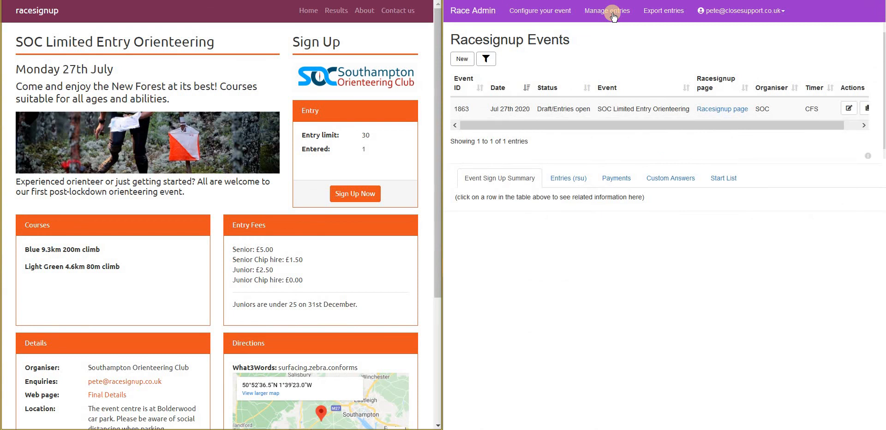
{"action": "left_click", "coordinate": [584, 108]}
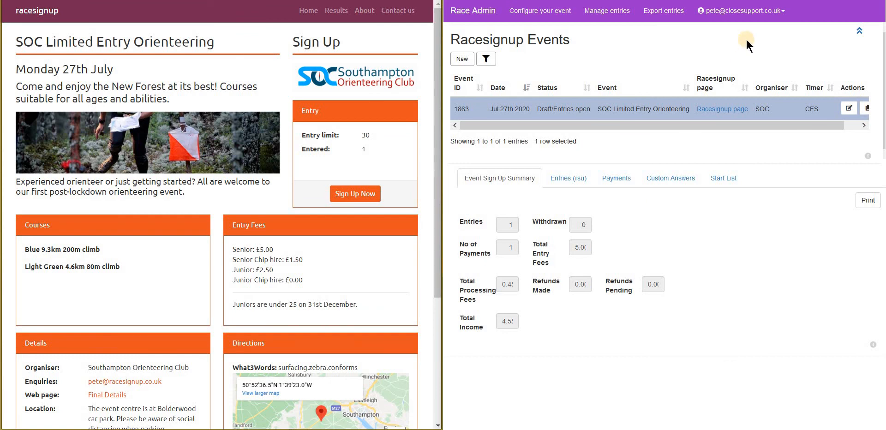
{"action": "left_click", "coordinate": [854, 1]}
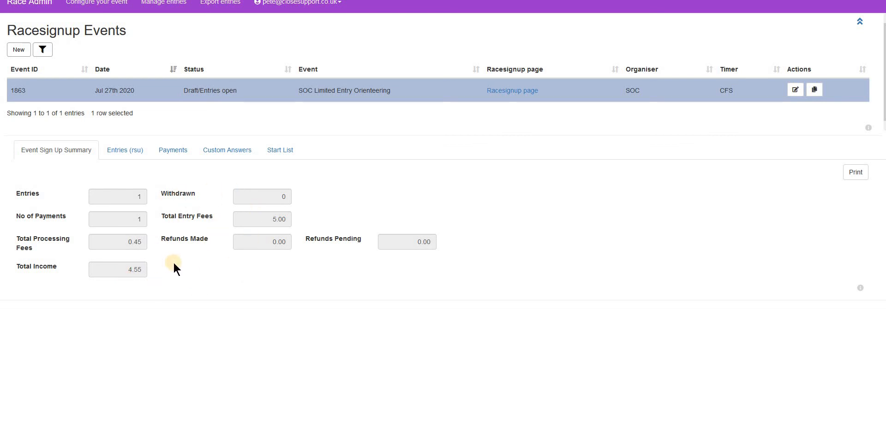
Review event 1863's entries, payments and start list: Blue course, 10:00:00 start, class M65, club SOC.
{"action": "left_click", "coordinate": [122, 150]}
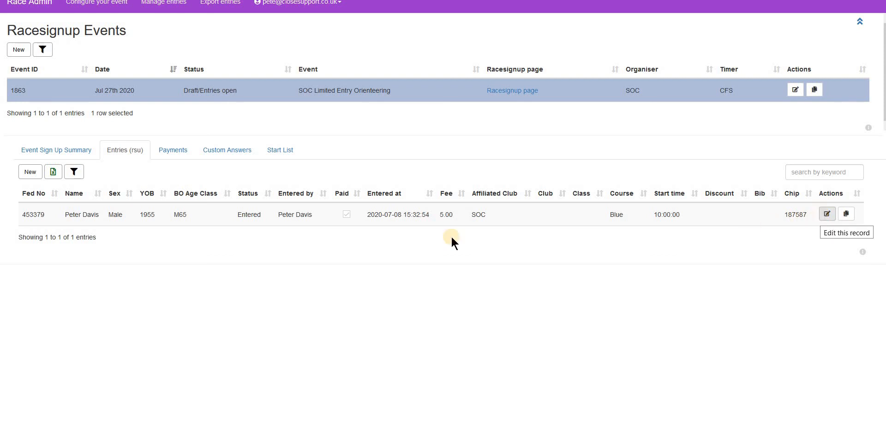
{"action": "left_click", "coordinate": [168, 150]}
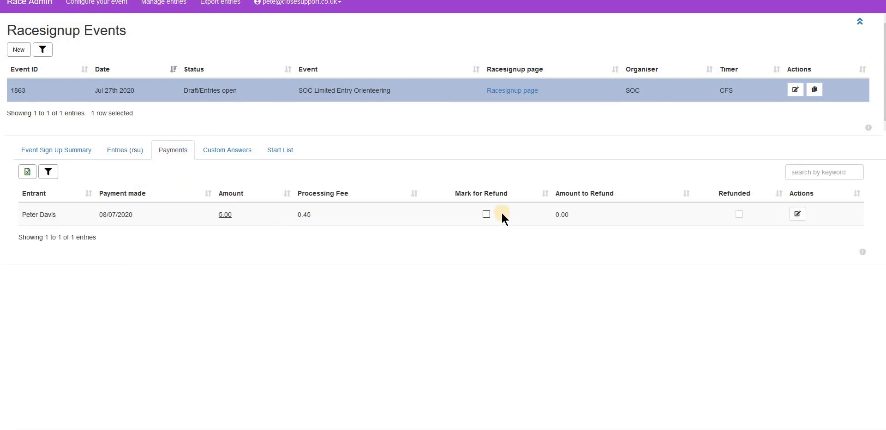
{"action": "left_click", "coordinate": [280, 157]}
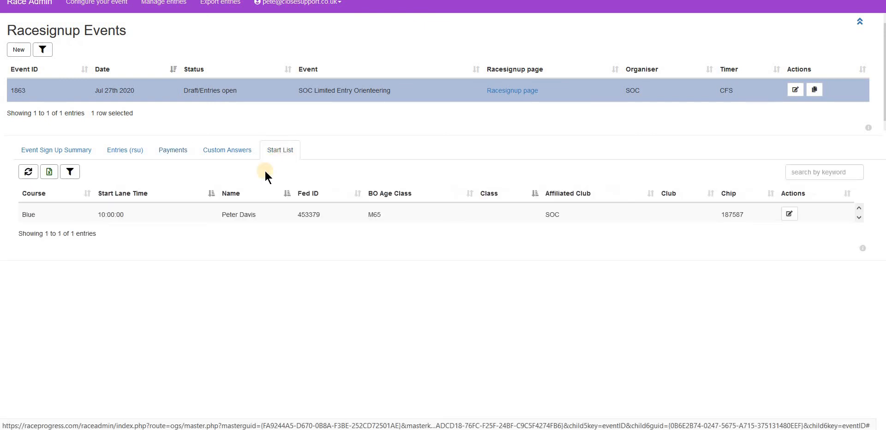